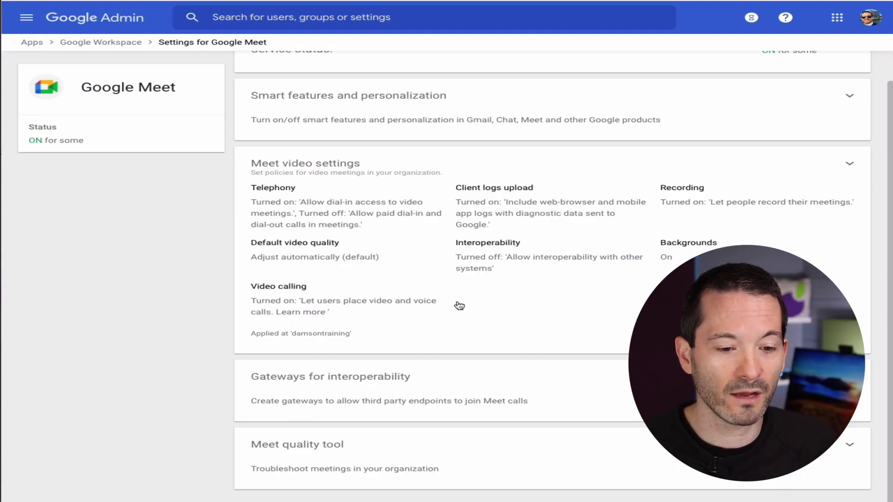
# In the Meet quality tool, browse the Participants and Devices lists, then open meeting xhz-zftx-voo.
pyautogui.click(429, 454)
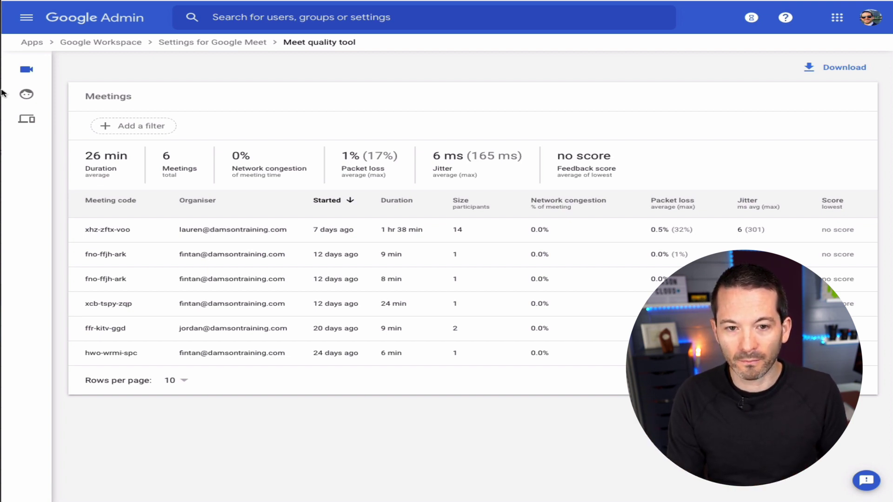
pyautogui.click(35, 98)
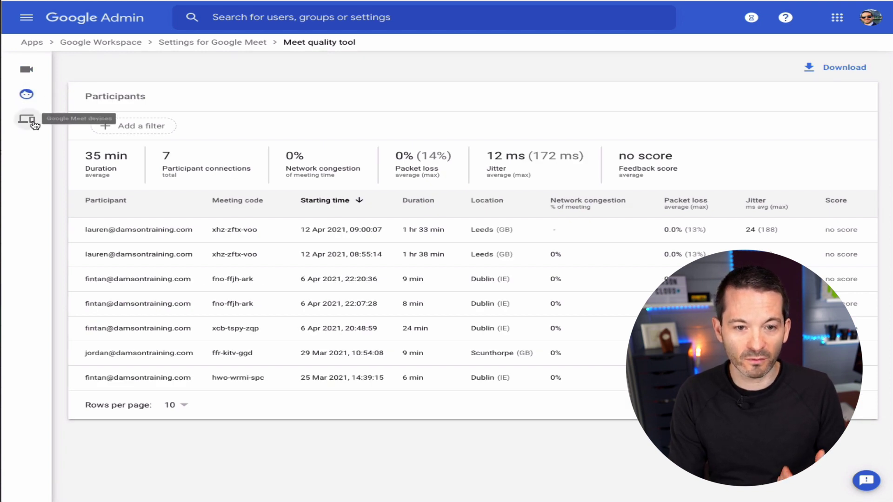
pyautogui.click(35, 120)
pyautogui.click(29, 70)
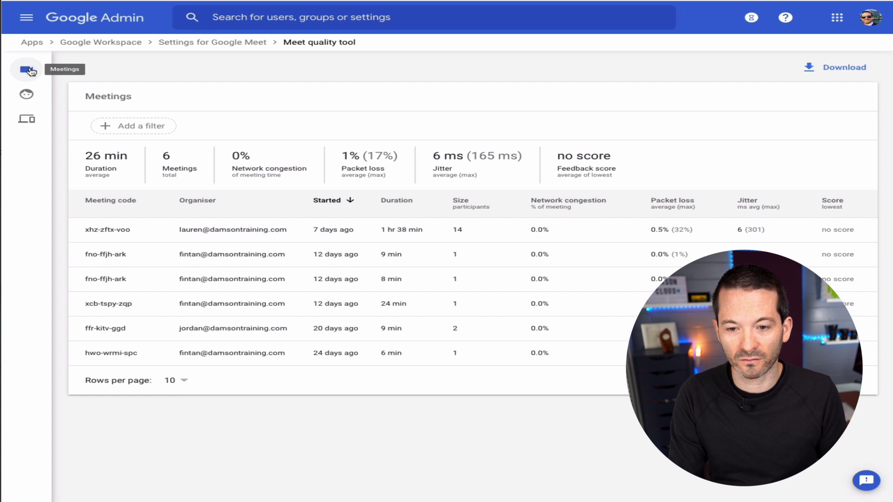
pyautogui.click(347, 233)
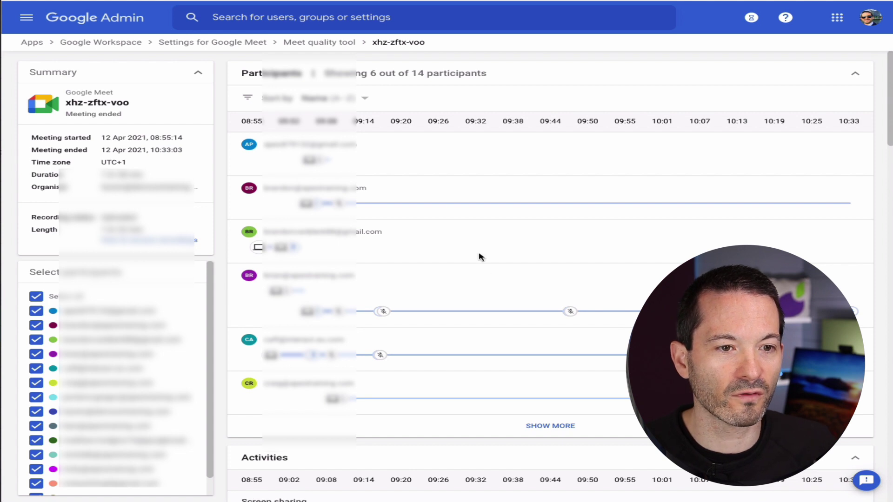
# Scroll past xhz-zftx-voo's participant timeline and activities to Network and system (52 ms delay, 27% CPU).
pyautogui.scroll(-2, 458, 174)
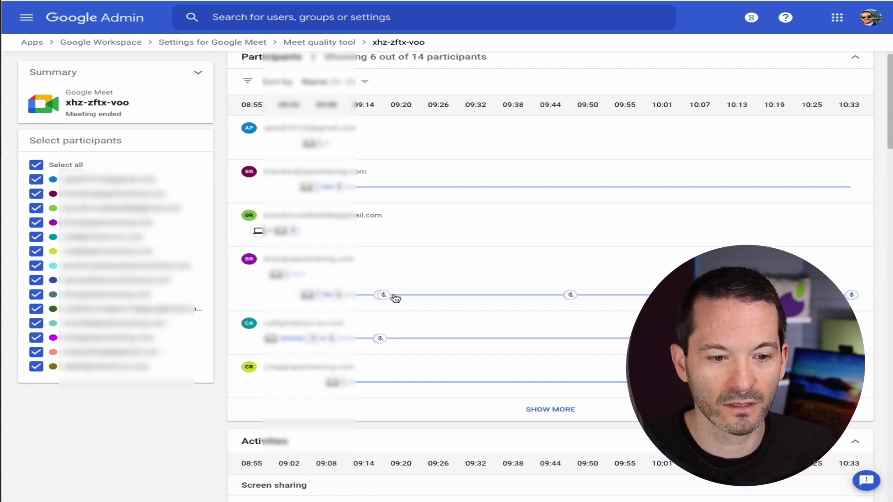
pyautogui.scroll(-2, 416, 275)
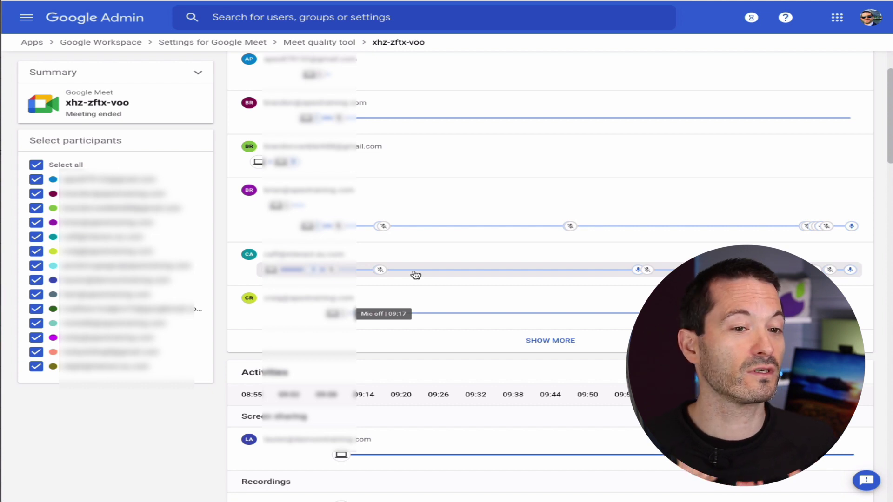
pyautogui.scroll(-2, 415, 275)
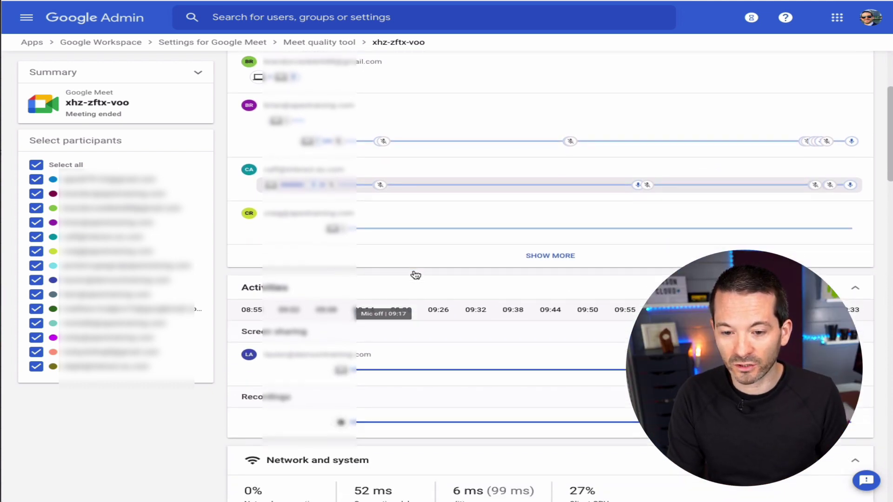
pyautogui.scroll(-1, 416, 275)
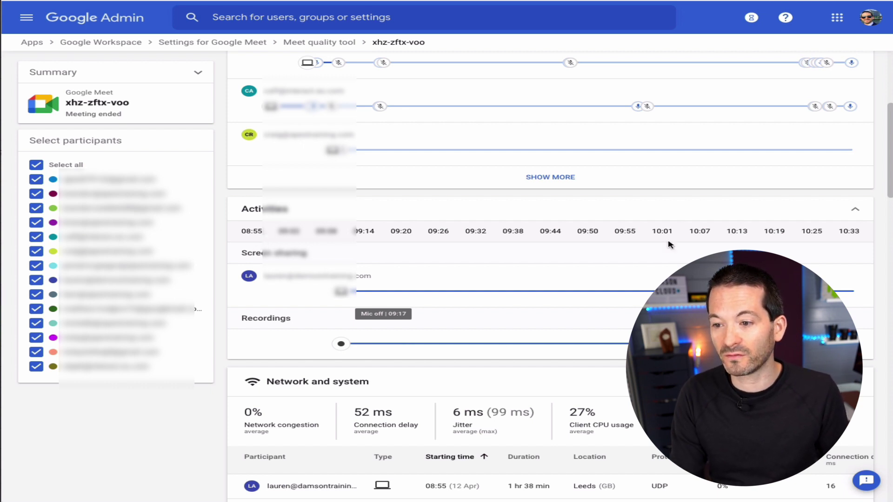
pyautogui.scroll(-4, 819, 274)
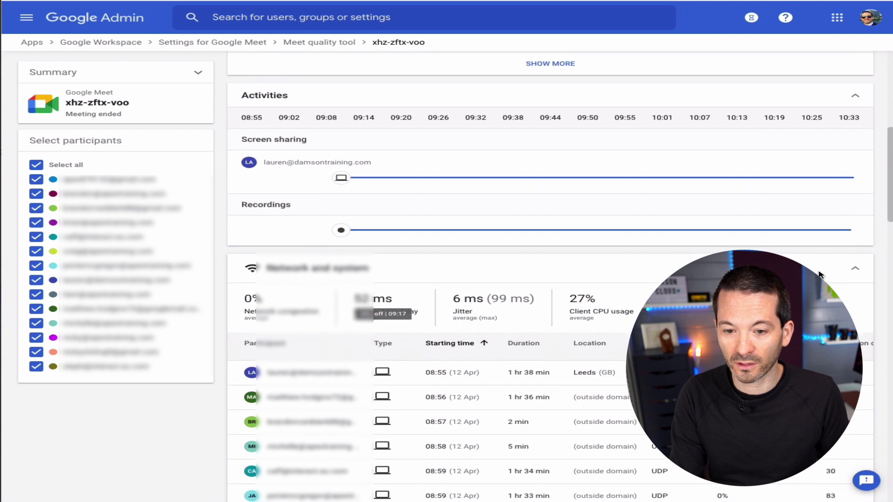
# Scroll the per-participant network table right to reveal the Jitter and CPU columns, then back.
pyautogui.scroll(-1, 382, 358)
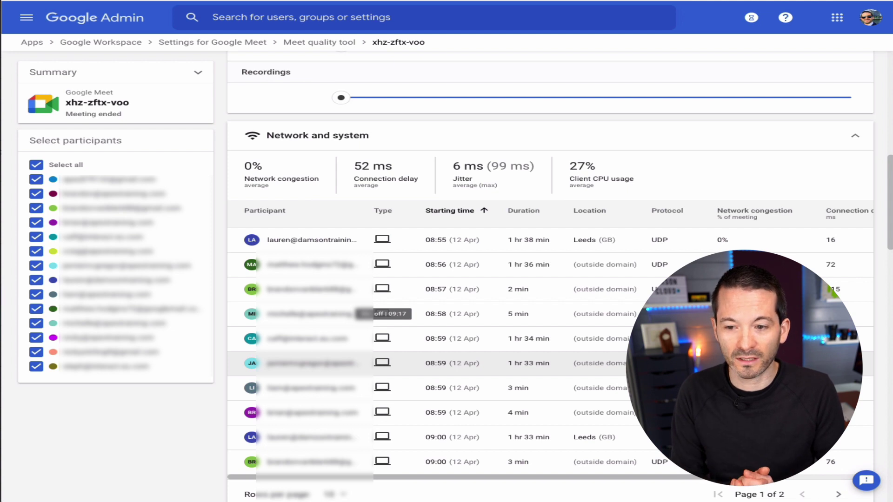
pyautogui.scroll(-1, 384, 307)
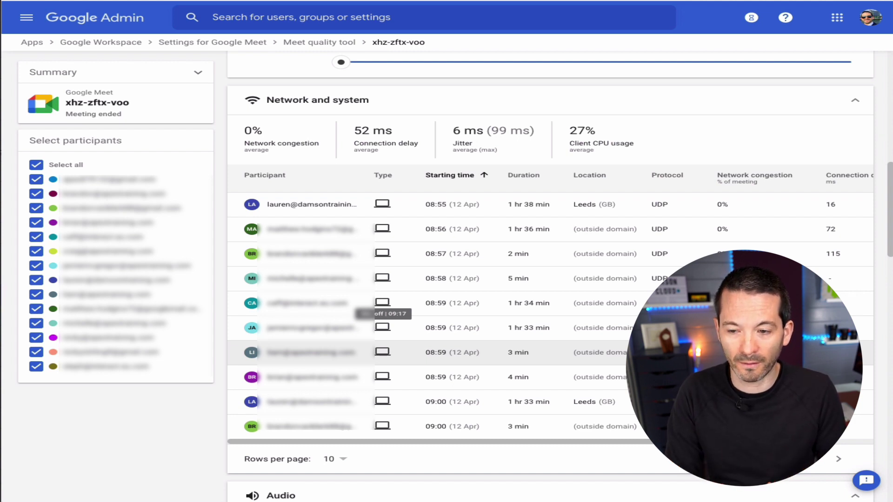
pyautogui.scroll(-1, 550, 274)
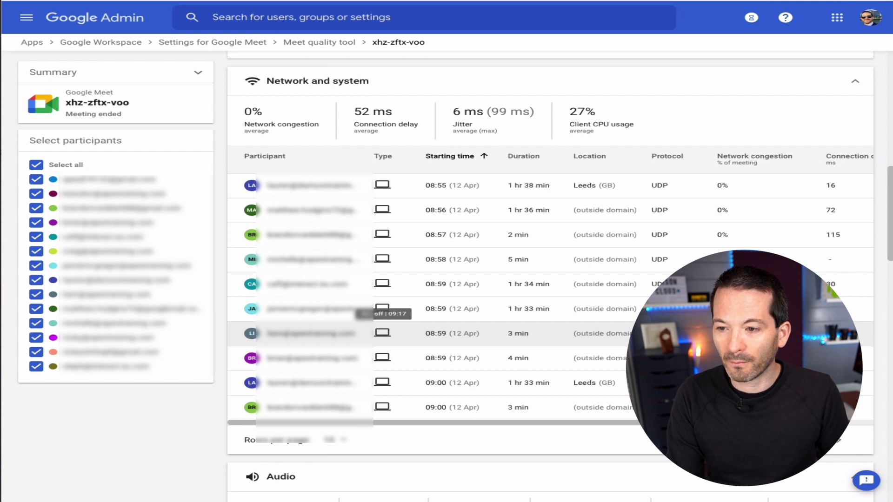
pyautogui.moveTo(512, 423); pyautogui.dragTo(668, 423)
pyautogui.scroll(-3, 462, 407)
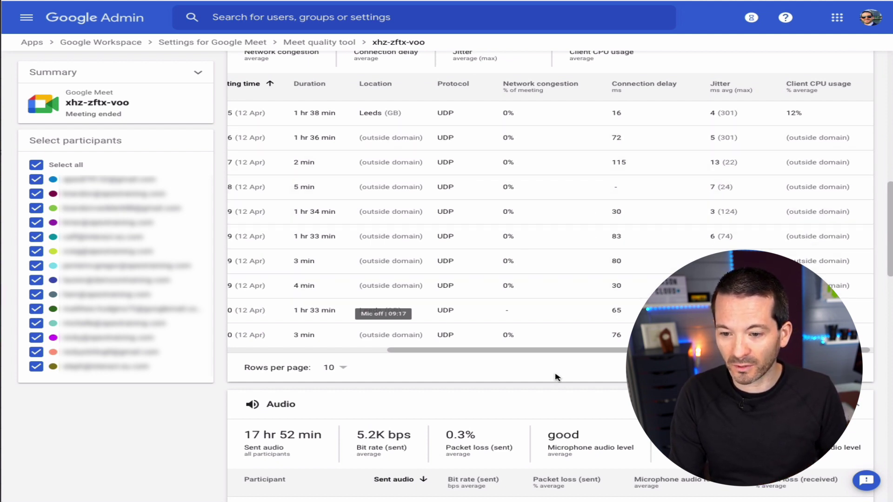
pyautogui.moveTo(542, 351); pyautogui.dragTo(370, 315)
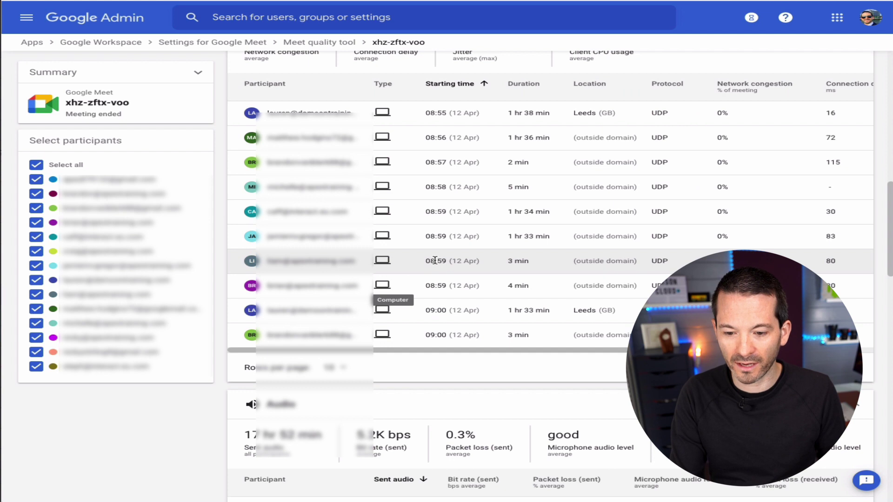
# Review the Audio table, then continue down to Video stats (14 hr 56 min sent, 20 fps, 561K bps).
pyautogui.scroll(-6, 435, 261)
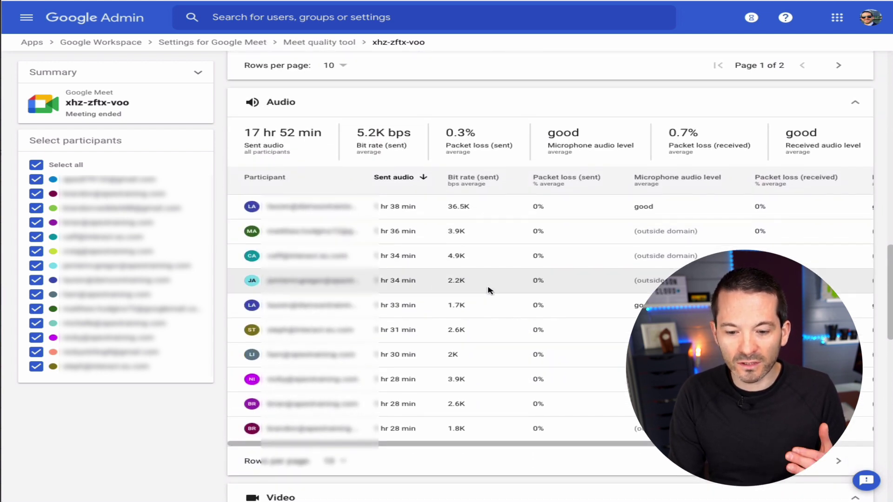
pyautogui.scroll(-1, 488, 290)
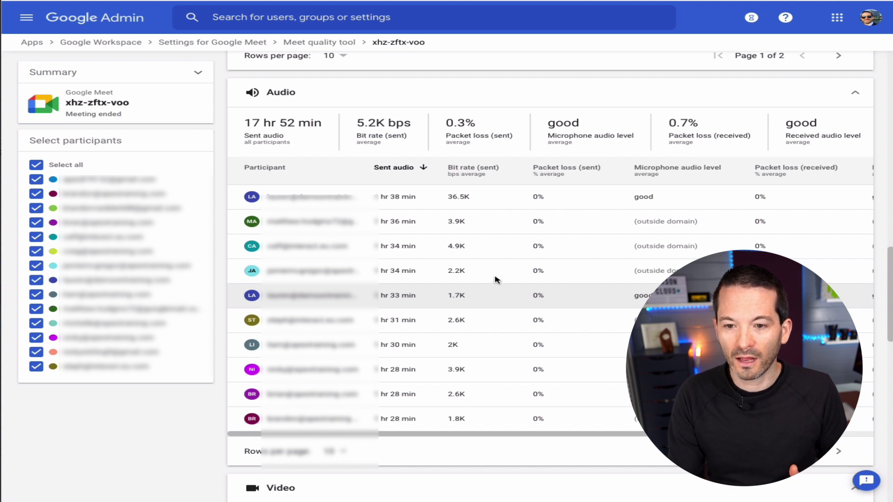
pyautogui.scroll(-1, 500, 293)
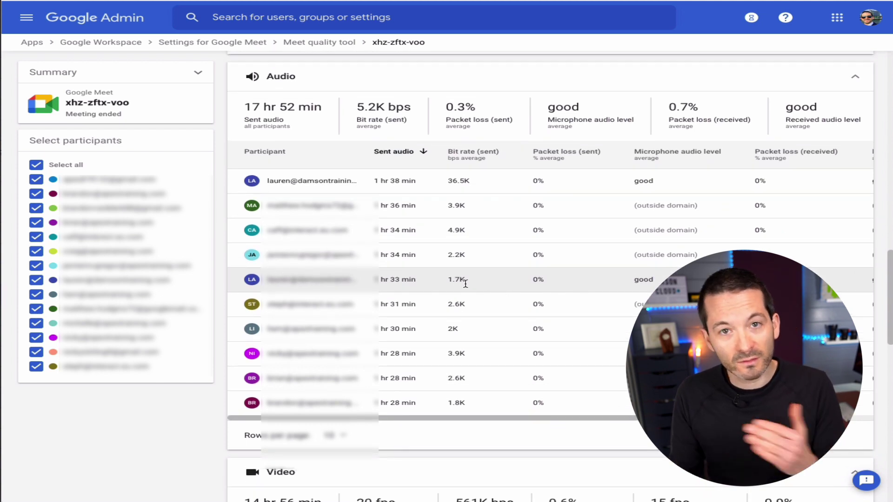
pyautogui.scroll(-1, 465, 284)
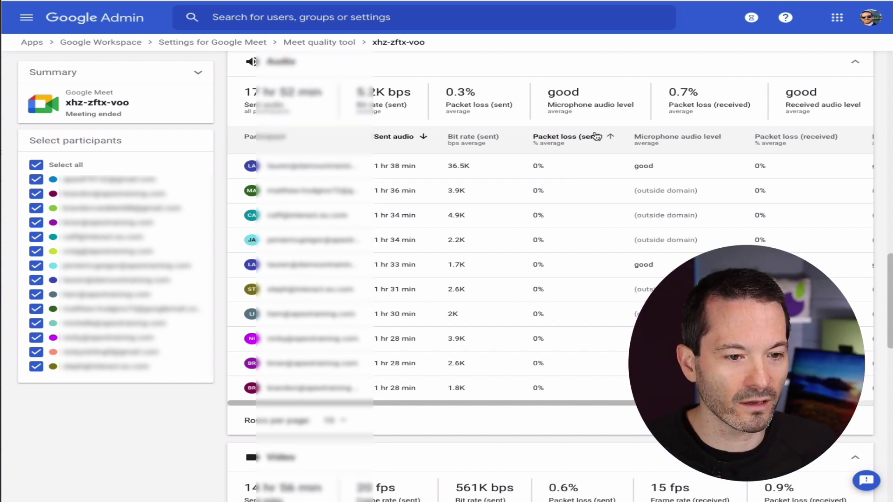
pyautogui.scroll(-6, 597, 136)
pyautogui.scroll(-2, 597, 136)
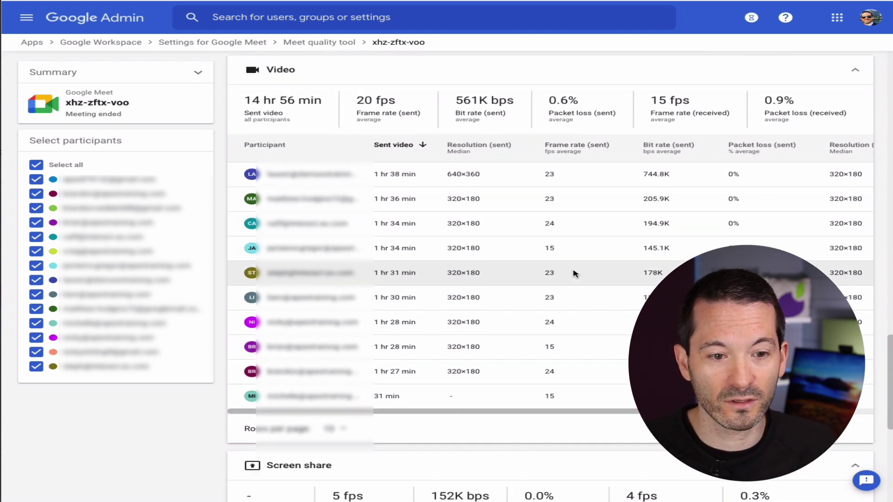
# Bring up Screen share statistics and scroll horizontally to see 4 fps received with 0.3% loss.
pyautogui.scroll(1, 575, 274)
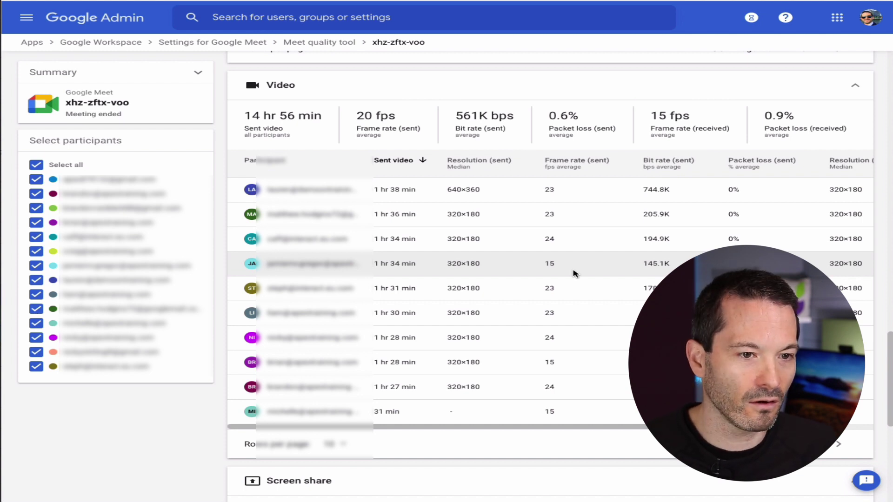
pyautogui.scroll(-6, 576, 274)
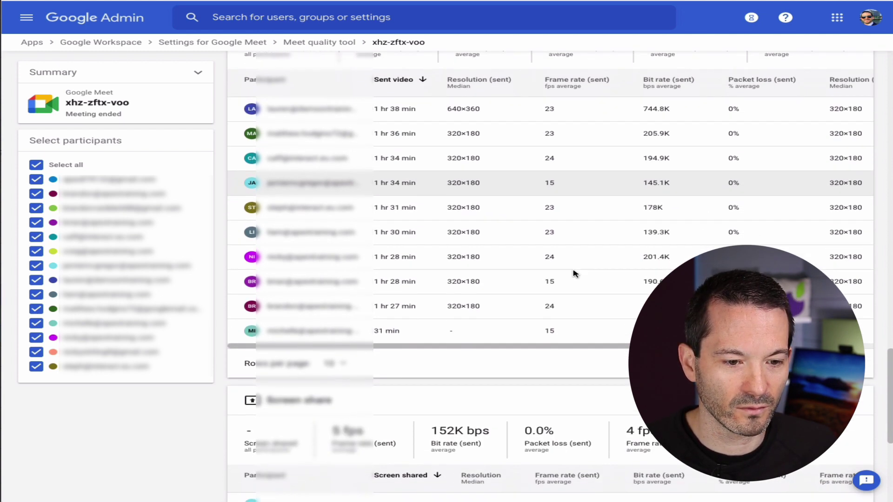
pyautogui.scroll(-2, 575, 274)
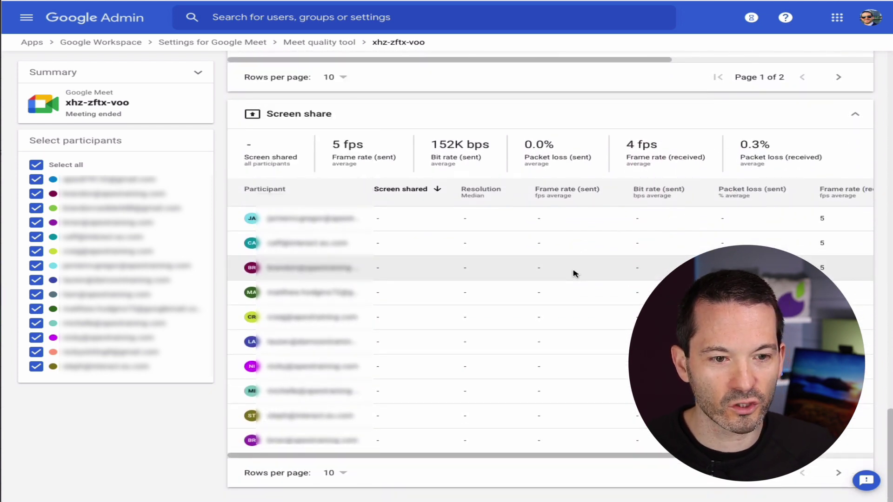
pyautogui.hscroll(4, 539, 363)
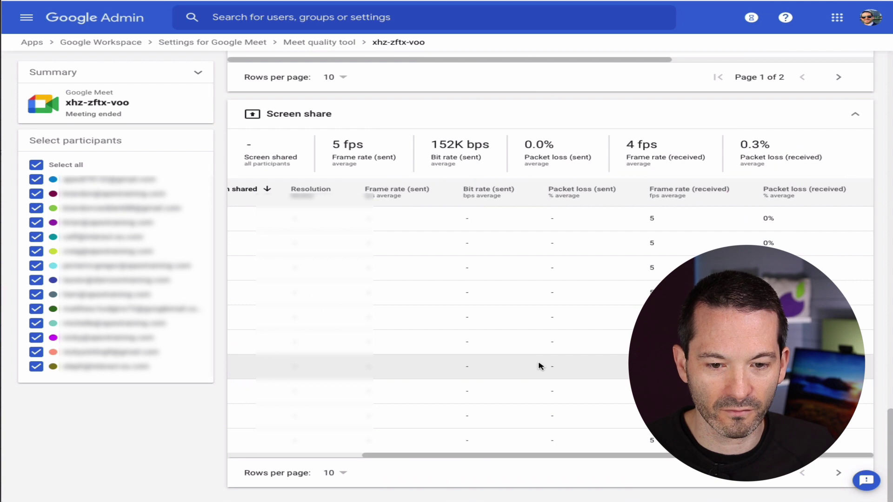
pyautogui.hscroll(-5, 539, 366)
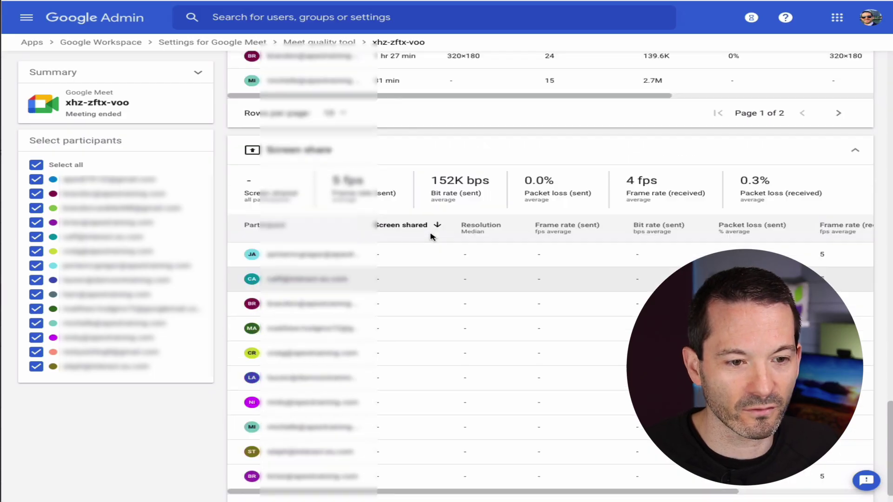
# Search the admin console for the pasted meeting code xhz-zftx-voo.
pyautogui.scroll(10, 431, 237)
pyautogui.scroll(9, 430, 236)
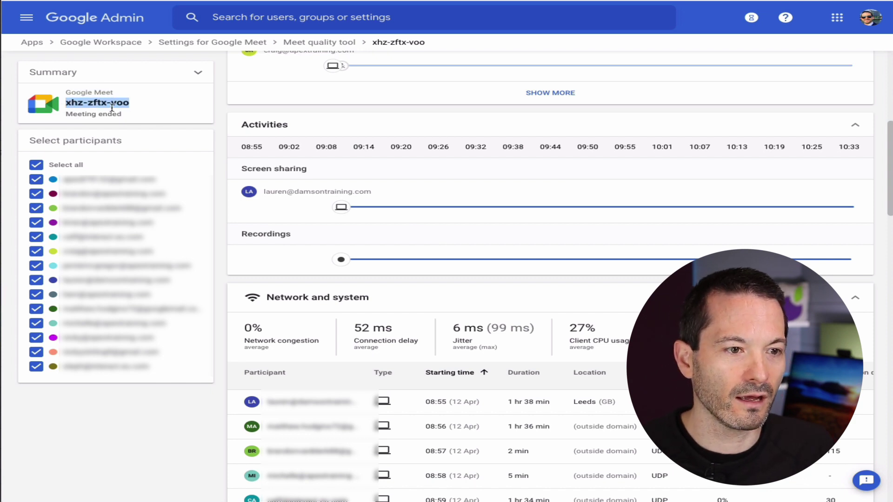
pyautogui.click(249, 16)
pyautogui.write('xhz-zftx-voo')
pyautogui.press('Return')
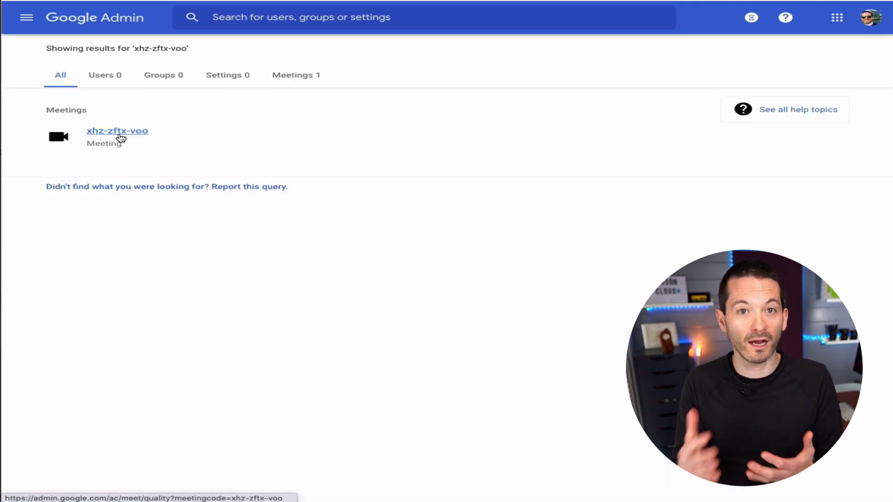
# Open the meeting from the results, then go back to Google Meet settings and the Meet quality tool.
pyautogui.click(121, 136)
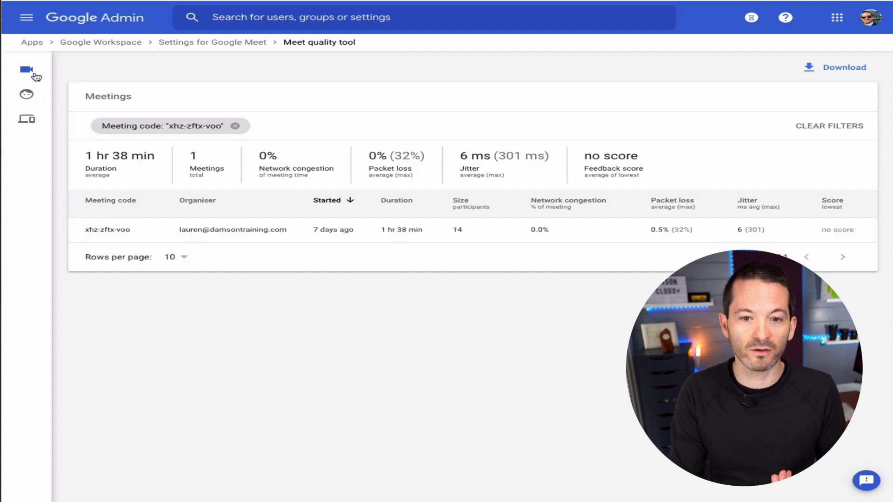
pyautogui.click(267, 43)
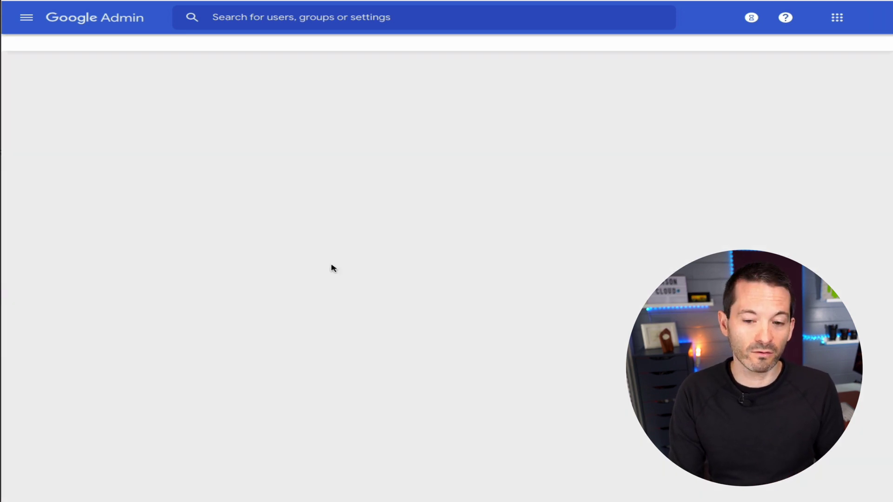
pyautogui.click(335, 439)
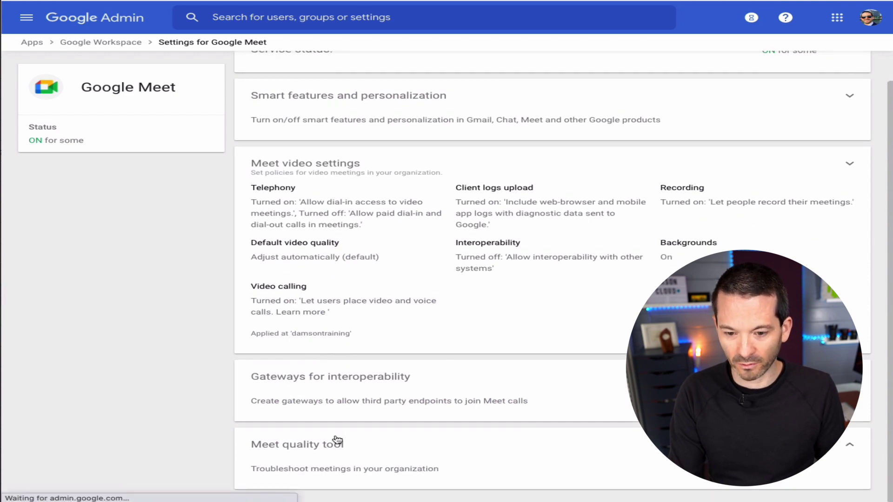